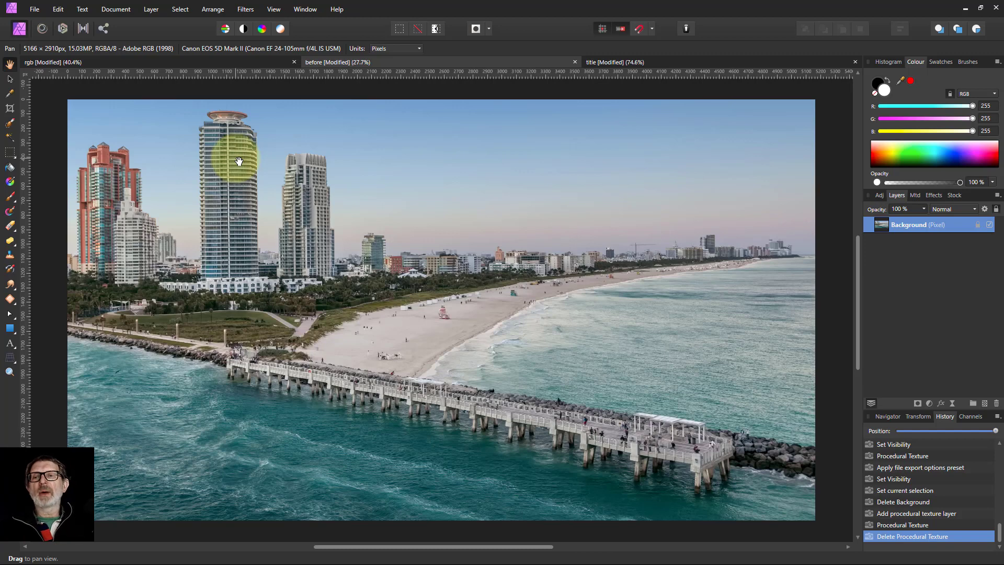
Switch to the rgb chart document showing the magenta swatch and its R, G, B bars
{"action": "left_click", "coordinate": [180, 62]}
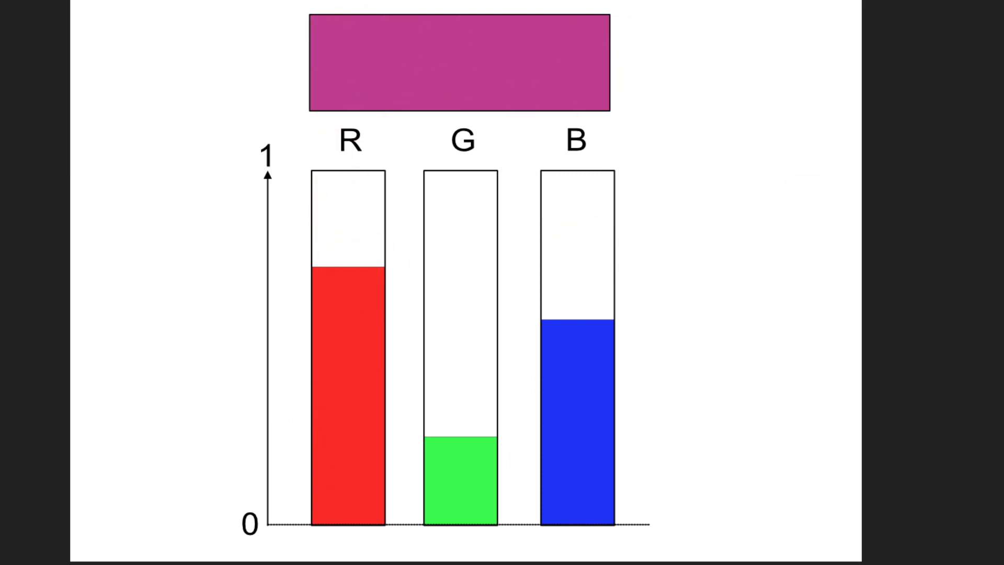
Float the Colour panel beside the swatch and vary R and G, bringing them closer together
{"action": "left_click_drag", "start_coordinate": [919, 26], "coordinate": [662, 24]}
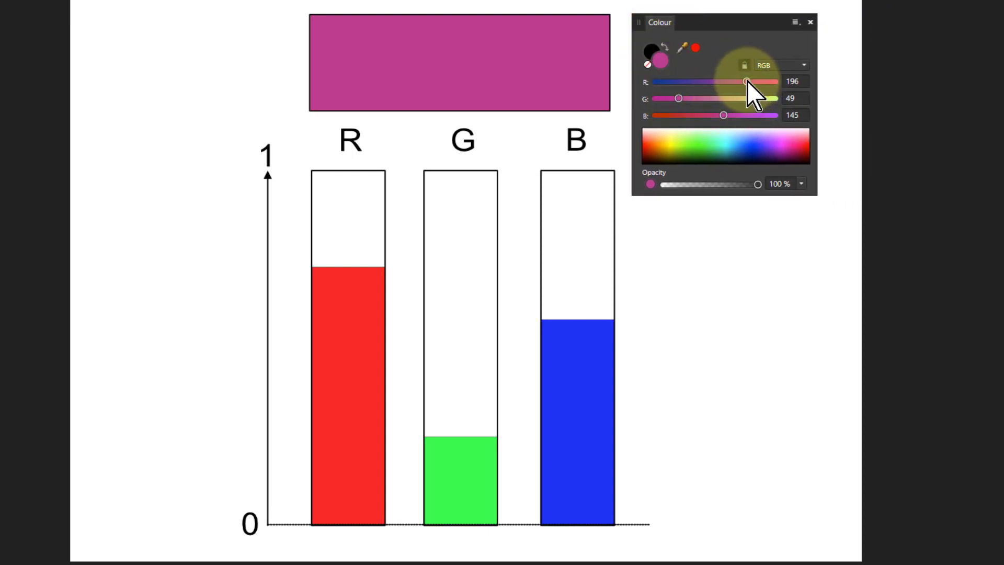
{"action": "left_click", "coordinate": [680, 98]}
{"action": "left_click_drag", "start_coordinate": [680, 98], "coordinate": [657, 104]}
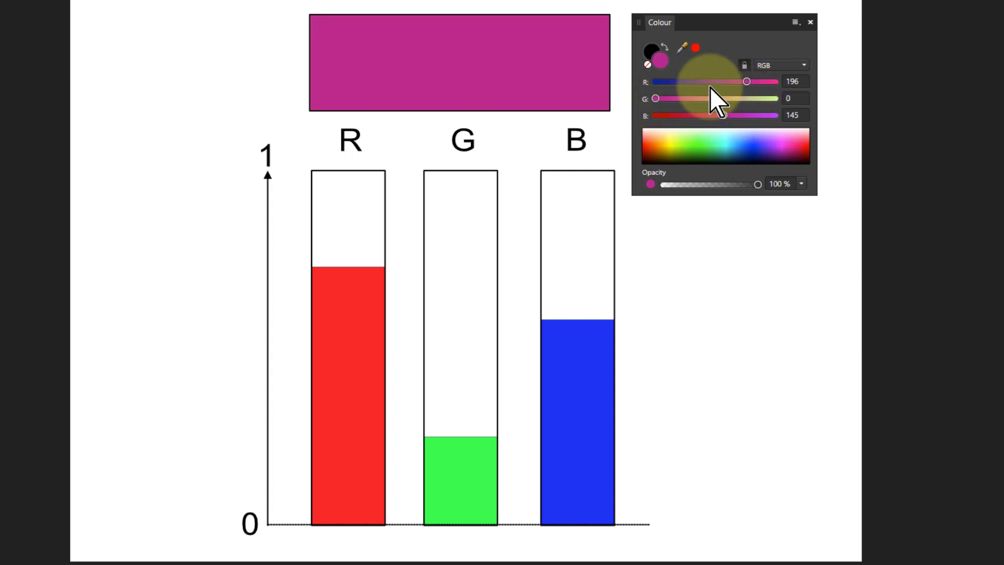
{"action": "left_click_drag", "start_coordinate": [748, 84], "coordinate": [785, 86]}
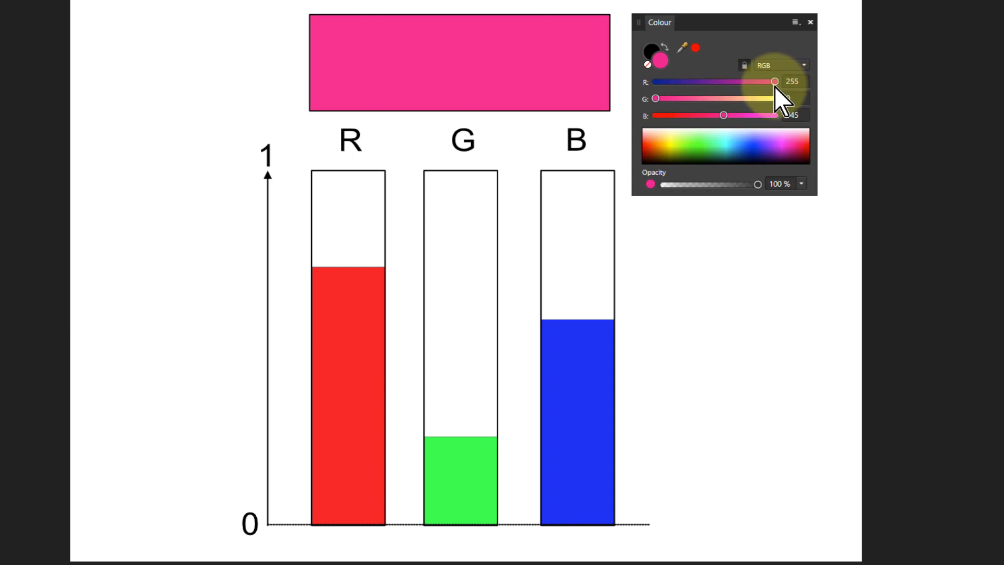
{"action": "left_click_drag", "start_coordinate": [775, 84], "coordinate": [748, 84]}
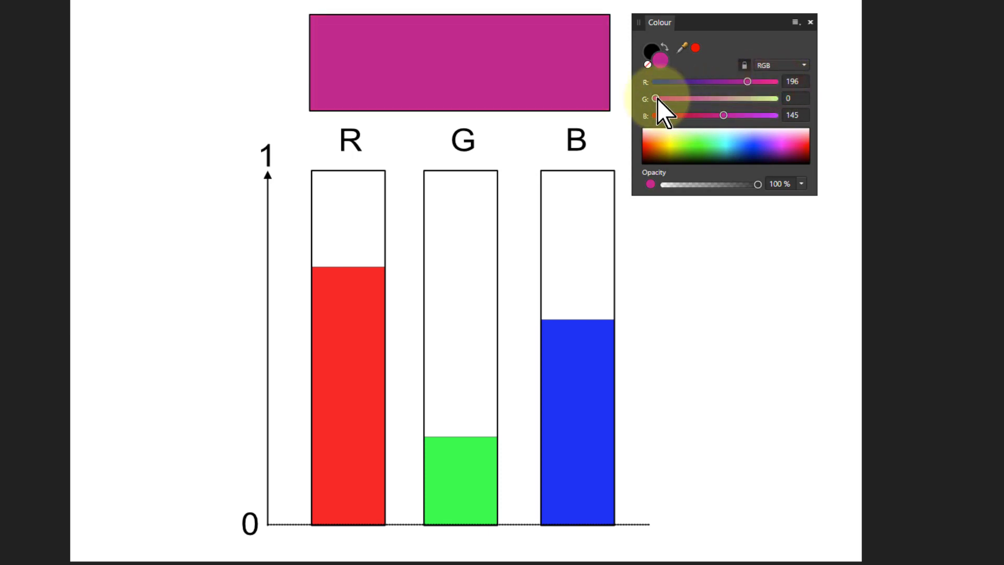
{"action": "left_click_drag", "start_coordinate": [658, 99], "coordinate": [729, 116]}
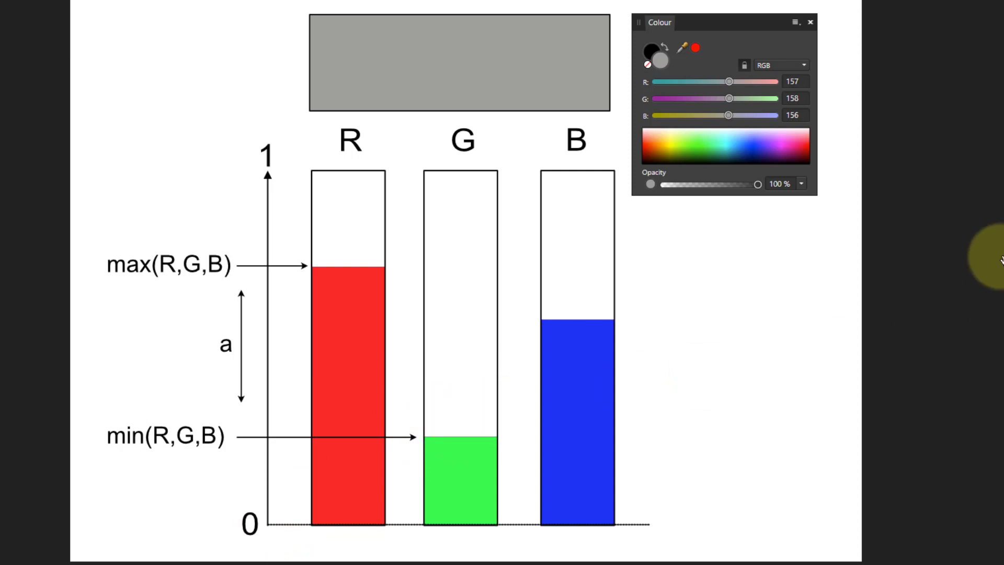
Advance to the next chart illustration
{"action": "key", "text": "Right"}
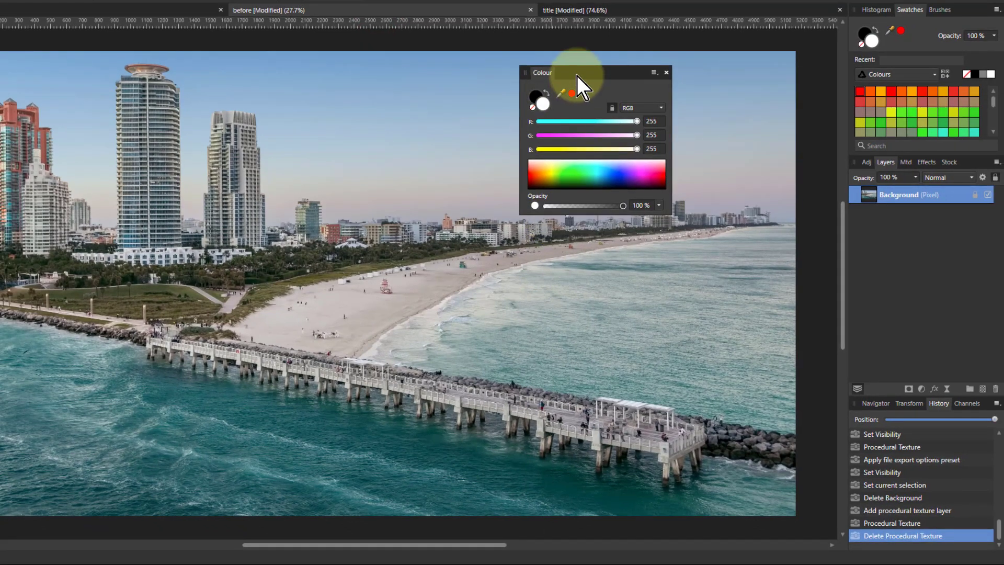
Dock the Colour panel and add a Live Procedural Texture filter to the photo
{"action": "mouse_move", "coordinate": [577, 77]}
{"action": "left_mouse_down"}
{"action": "mouse_move", "coordinate": [917, 81]}
{"action": "mouse_move", "coordinate": [898, 18]}
{"action": "mouse_move", "coordinate": [916, 14]}
{"action": "left_mouse_up"}
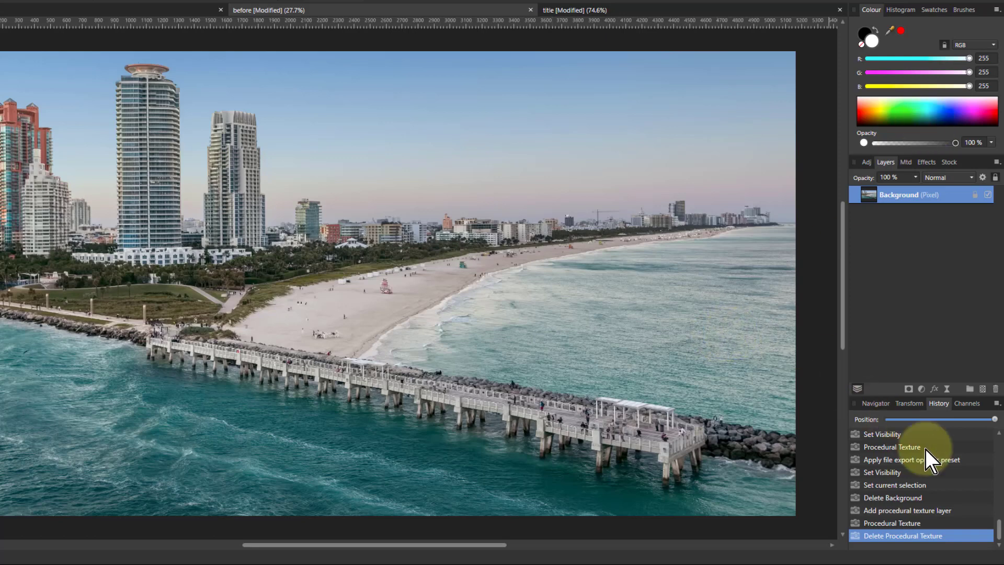
{"action": "left_click", "coordinate": [946, 391]}
{"action": "left_click", "coordinate": [881, 347]}
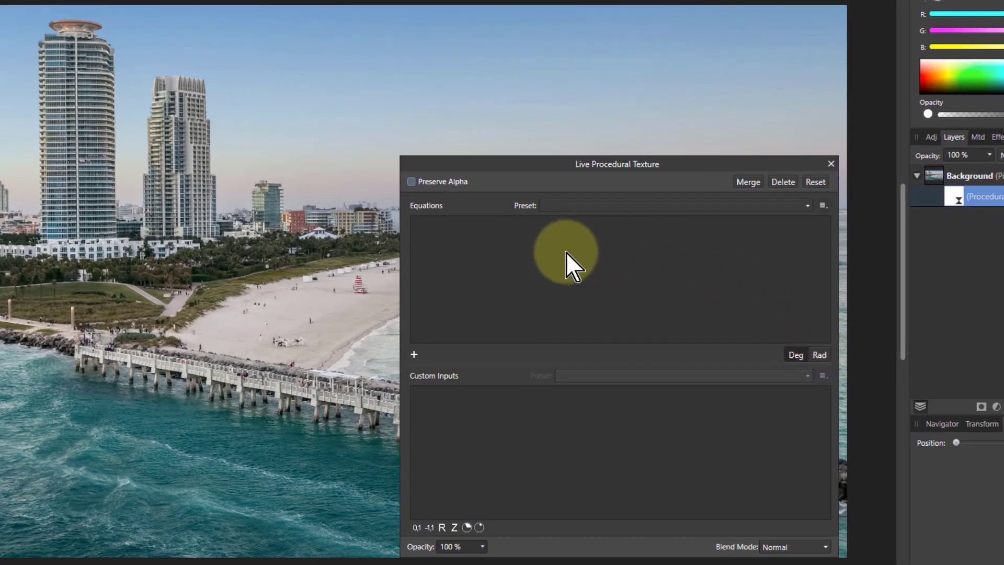
Add an alpha-only equation reading a-(max(R,G,B)-min(R,G,B))
{"action": "left_click", "coordinate": [414, 359]}
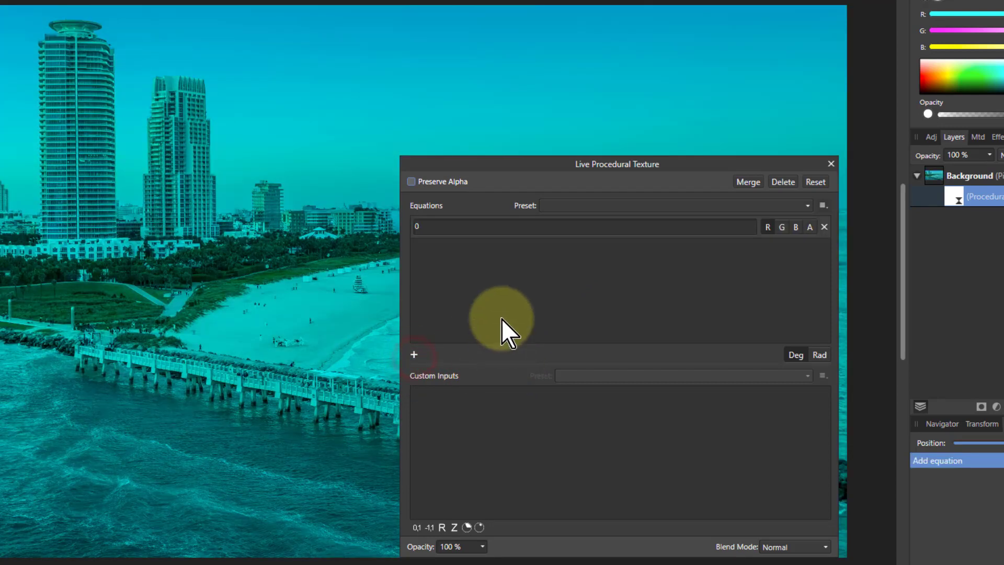
{"action": "left_click", "coordinate": [768, 228]}
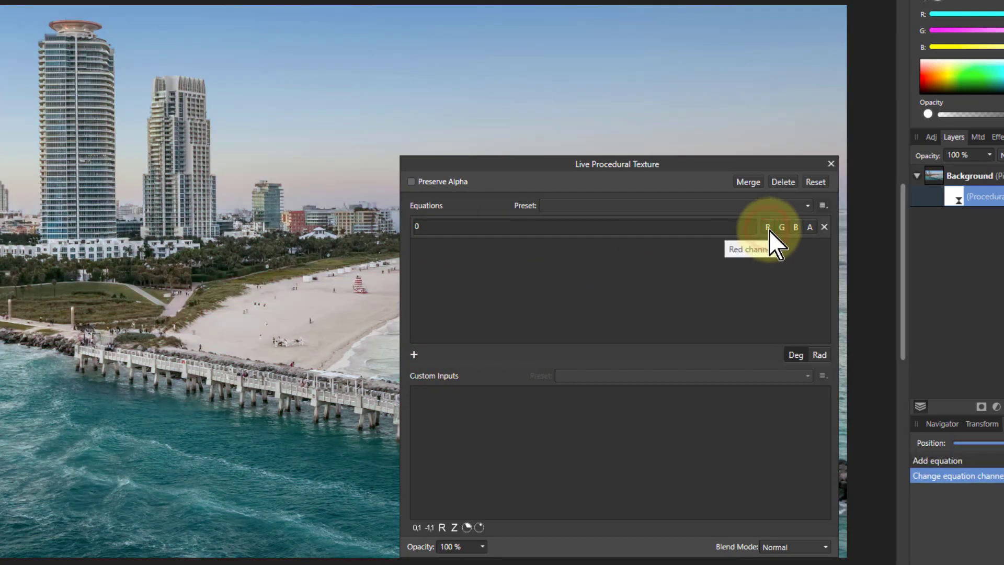
{"action": "left_click", "coordinate": [811, 229]}
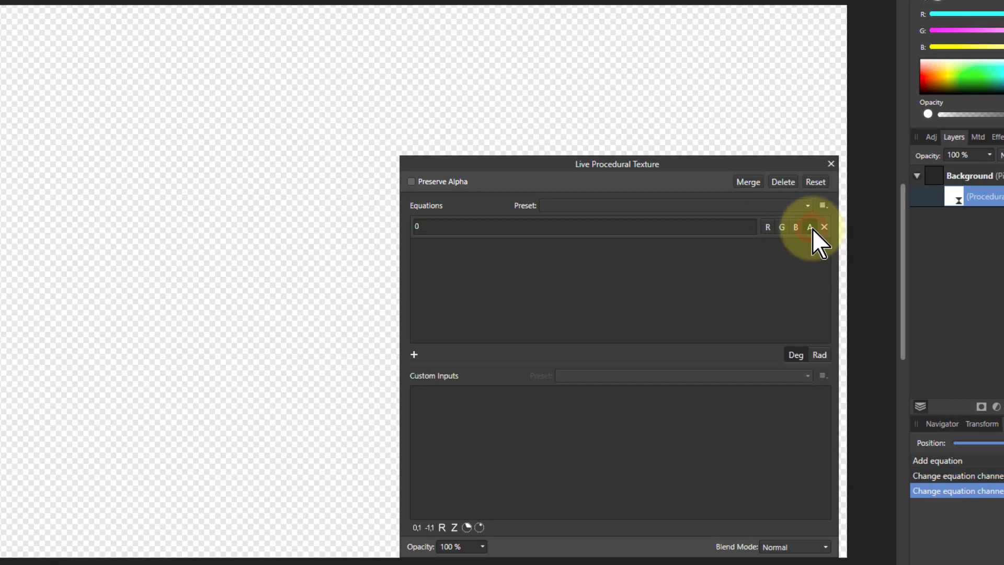
{"action": "left_click", "coordinate": [440, 229]}
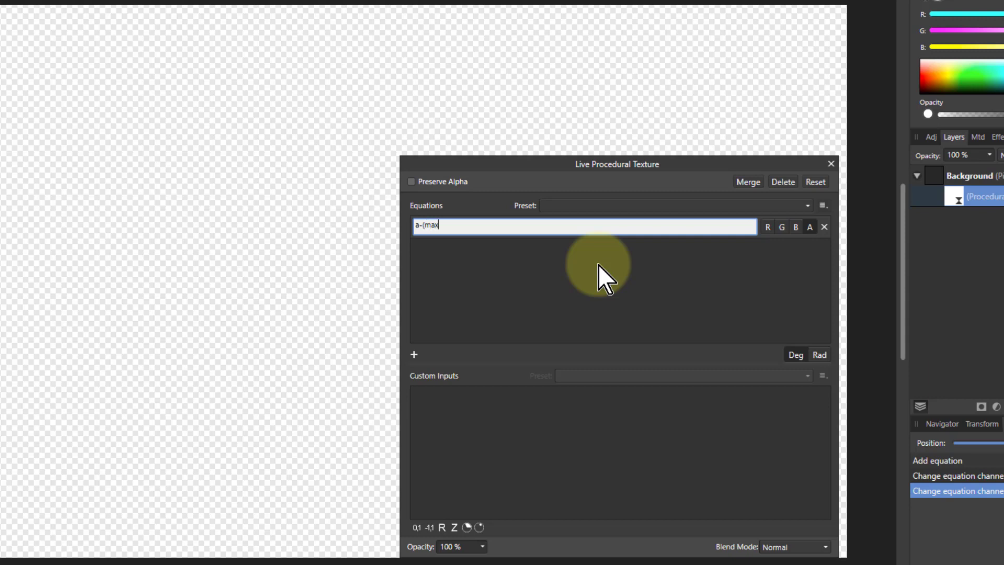
{"action": "type", "text": "a-(max(R,G,B)-min(R,G,B))"}
{"action": "key", "text": "Return"}
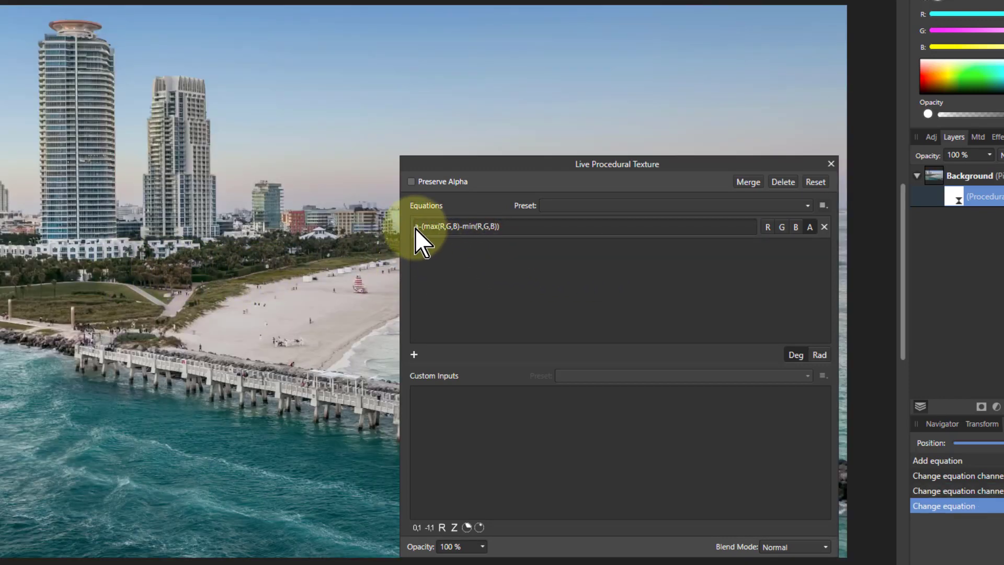
Add custom input a at about three quarters and revise the equation to (a-(max(R,G,B)-min(R,G,B)))/b
{"action": "left_click", "coordinate": [418, 530]}
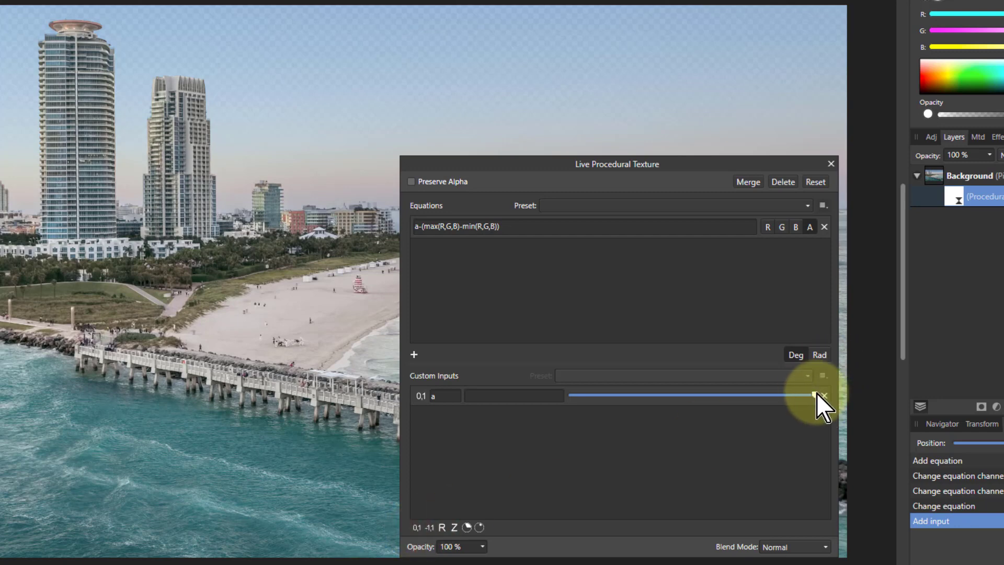
{"action": "left_click_drag", "start_coordinate": [817, 395], "coordinate": [616, 397]}
{"action": "left_click", "coordinate": [418, 227]}
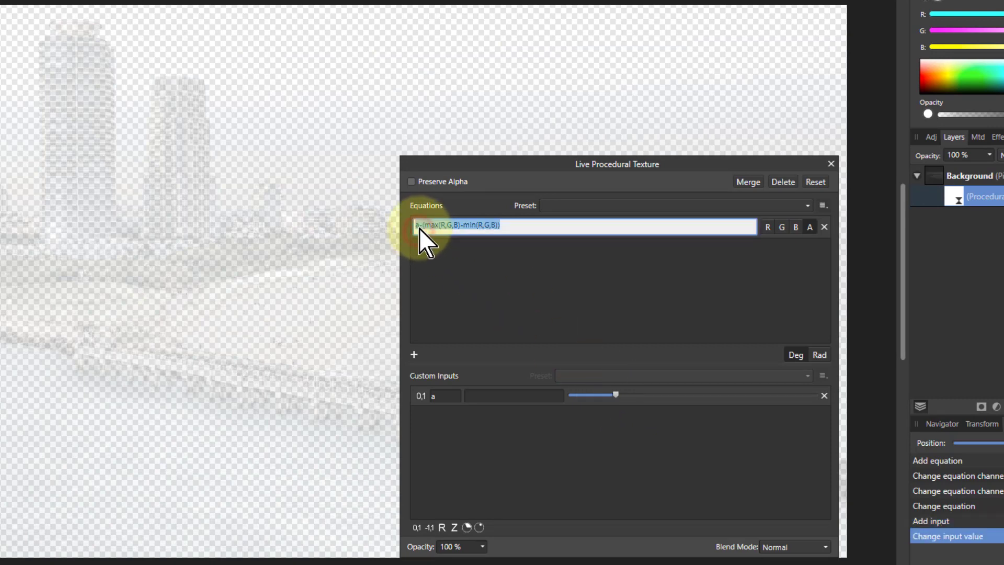
{"action": "left_click", "coordinate": [418, 227]}
{"action": "type", "text": "("}
{"action": "left_click", "coordinate": [529, 225]}
{"action": "type", "text": ")/b"}
{"action": "key", "text": "Return"}
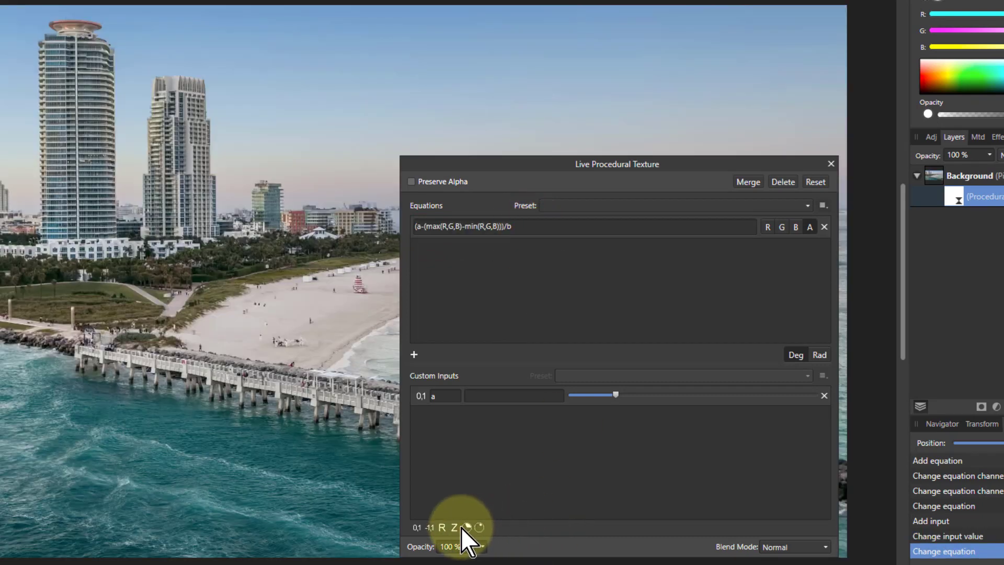
Add a second input b at about a third, then lower a for more transparency
{"action": "left_click", "coordinate": [417, 528]}
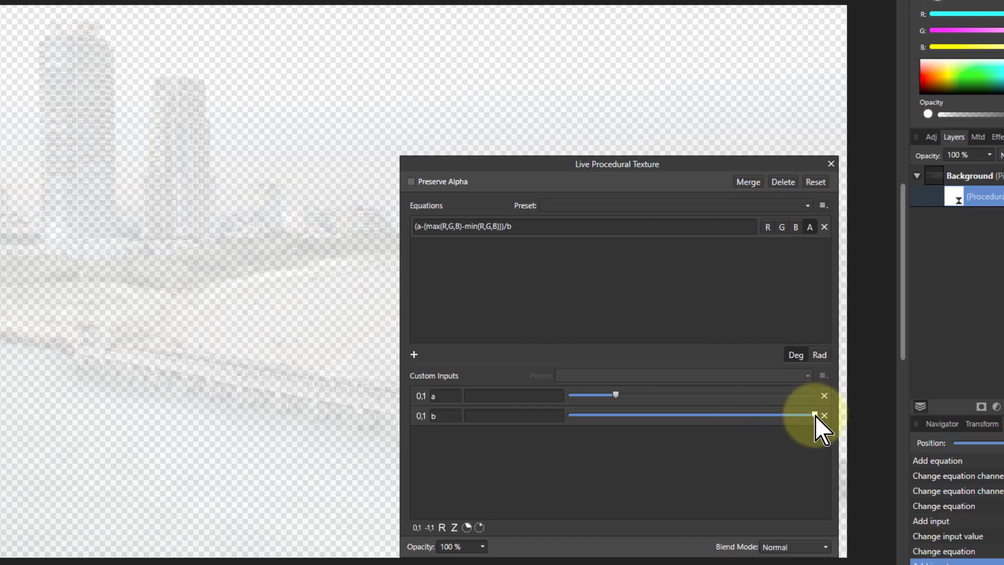
{"action": "left_click_drag", "start_coordinate": [815, 416], "coordinate": [573, 421]}
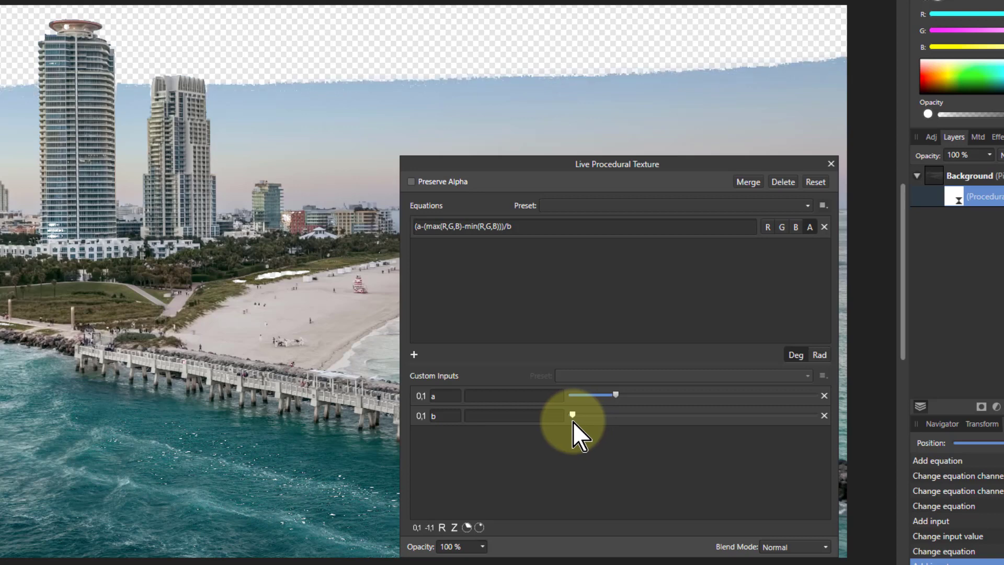
{"action": "left_click_drag", "start_coordinate": [573, 422], "coordinate": [572, 422]}
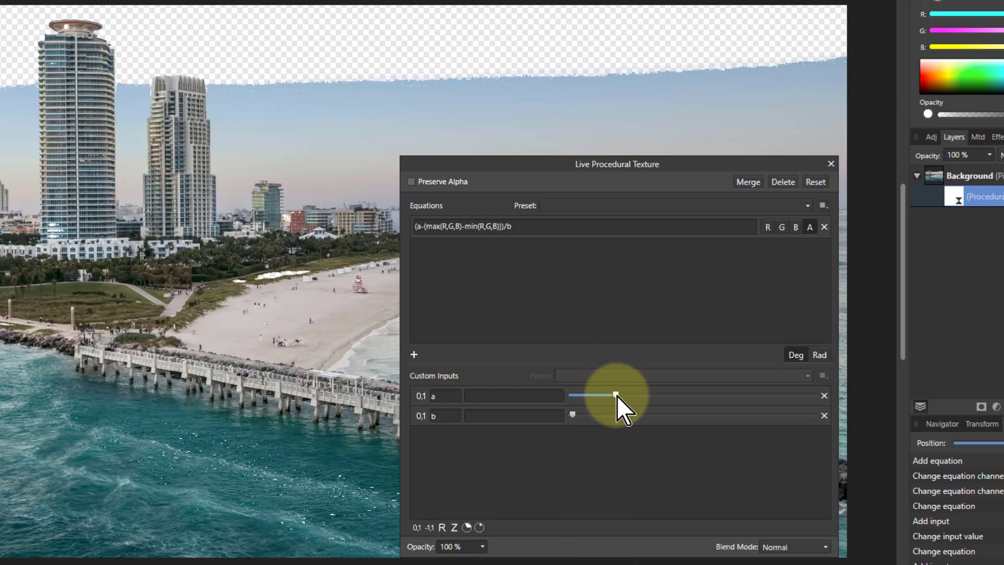
{"action": "left_click_drag", "start_coordinate": [617, 397], "coordinate": [588, 397]}
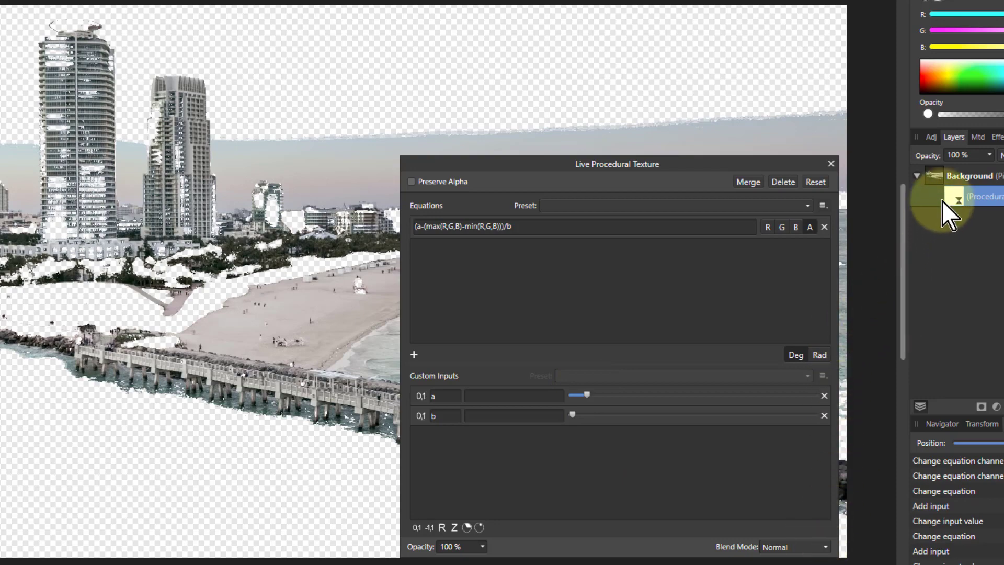
Duplicate the photo layer and remove the procedural texture from the lower copy
{"action": "left_click", "coordinate": [936, 175]}
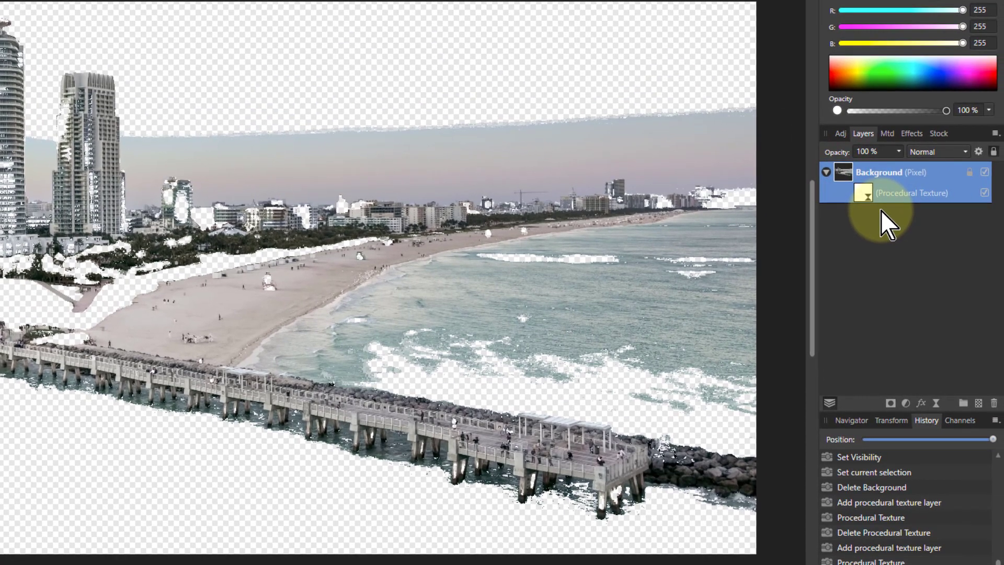
{"action": "key", "text": "ctrl+j"}
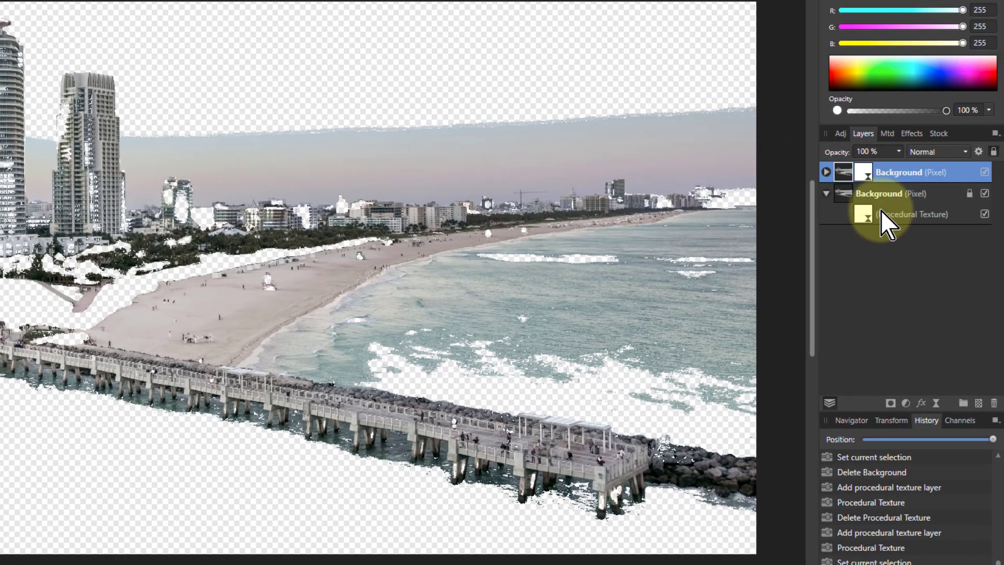
{"action": "left_click", "coordinate": [867, 215]}
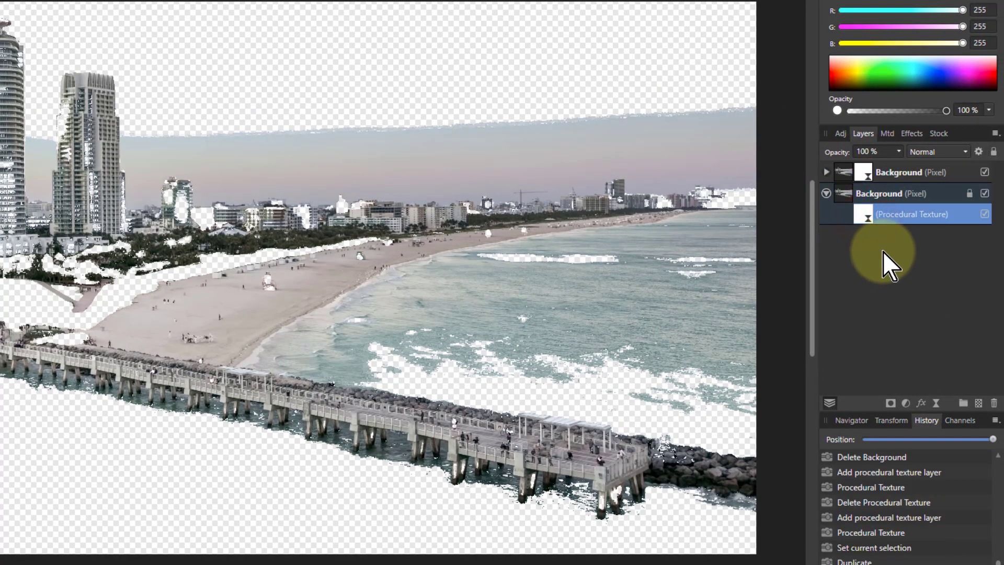
{"action": "key", "text": "Delete"}
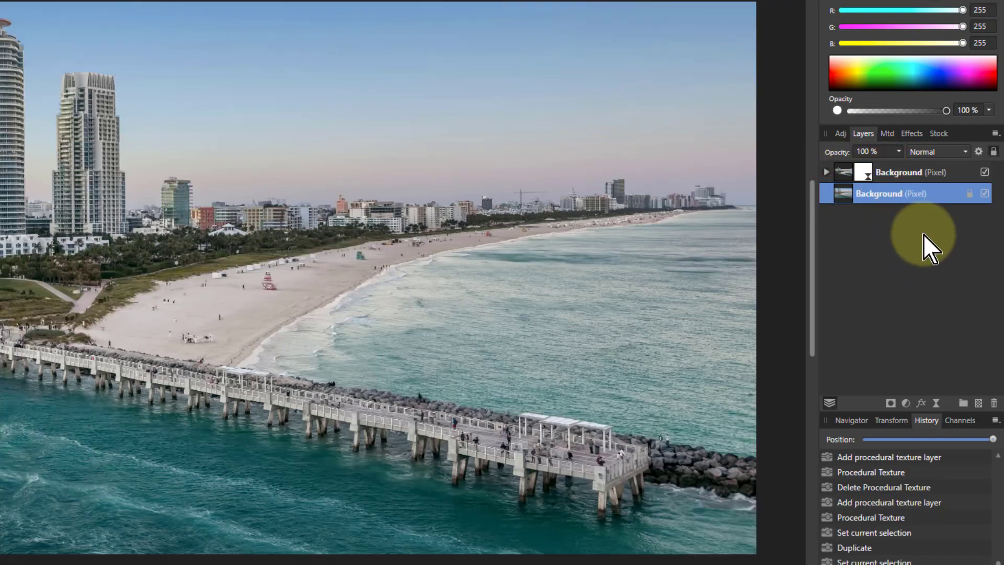
Set the top textured copy's blend mode to Overlay
{"action": "left_click", "coordinate": [879, 172]}
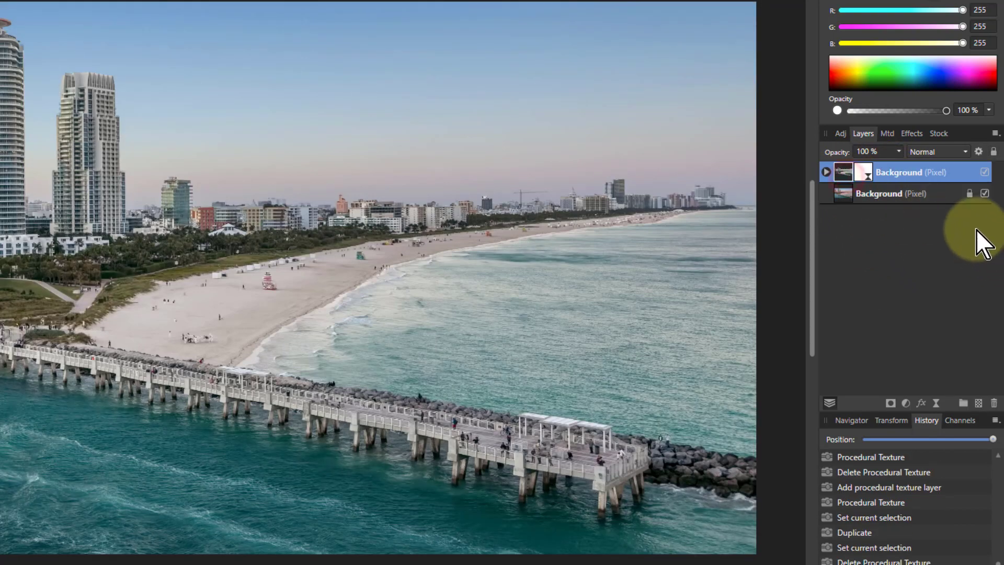
{"action": "left_click", "coordinate": [934, 153]}
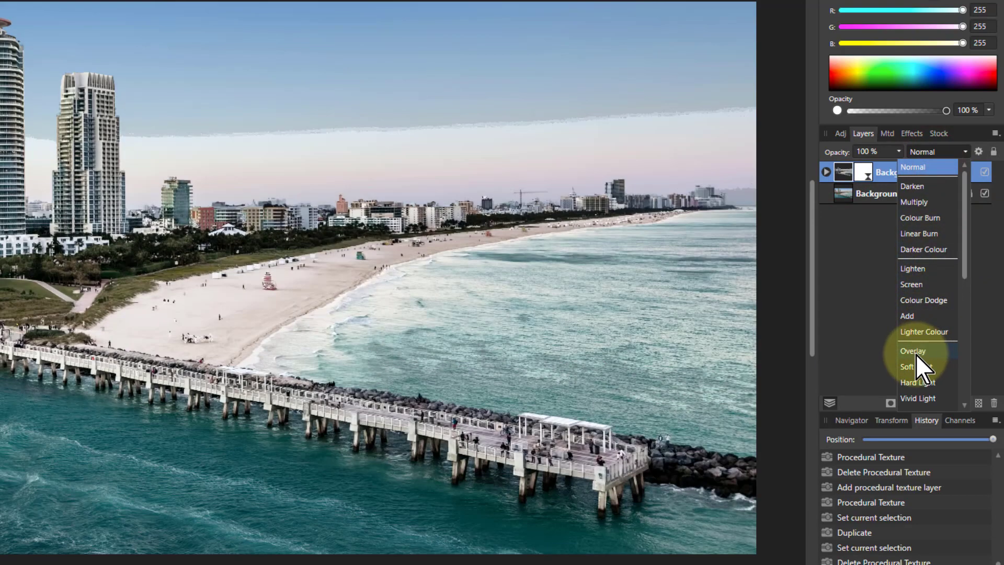
{"action": "left_click", "coordinate": [915, 354]}
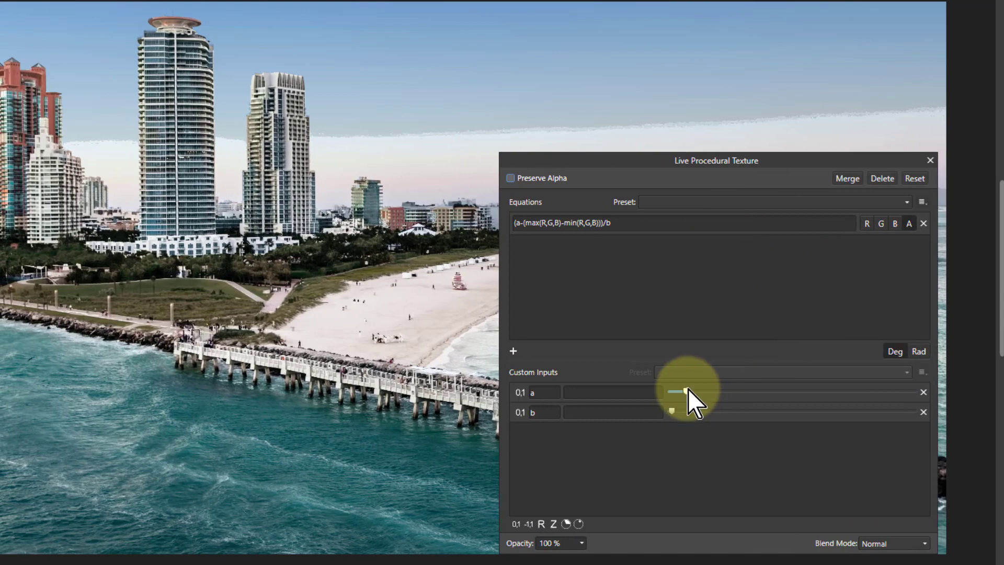
Raise input a slightly, then raise input b in two small increments
{"action": "left_click_drag", "start_coordinate": [688, 390], "coordinate": [712, 393]}
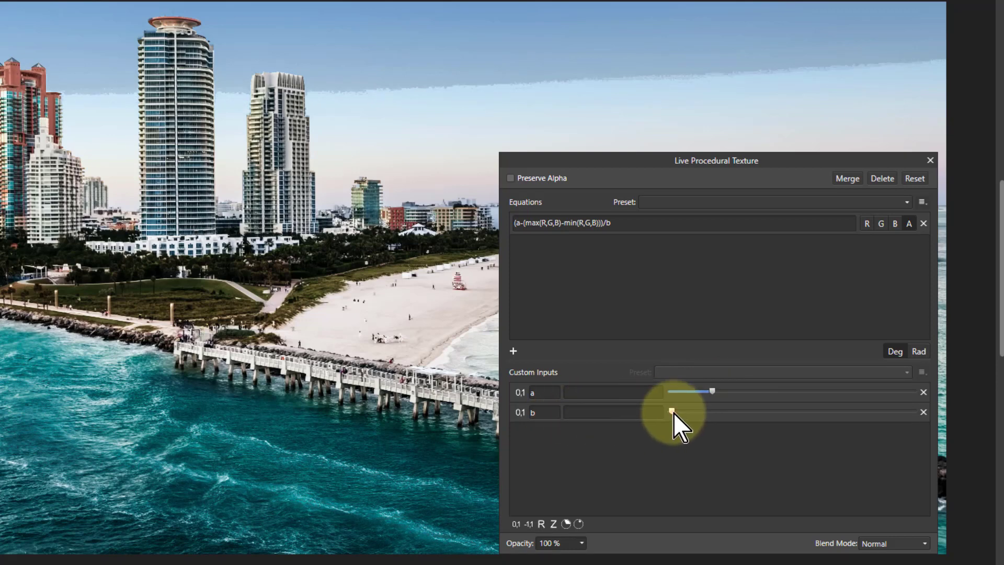
{"action": "mouse_move", "coordinate": [674, 413]}
{"action": "left_mouse_down"}
{"action": "mouse_move", "coordinate": [726, 413]}
{"action": "mouse_move", "coordinate": [675, 412]}
{"action": "left_mouse_up"}
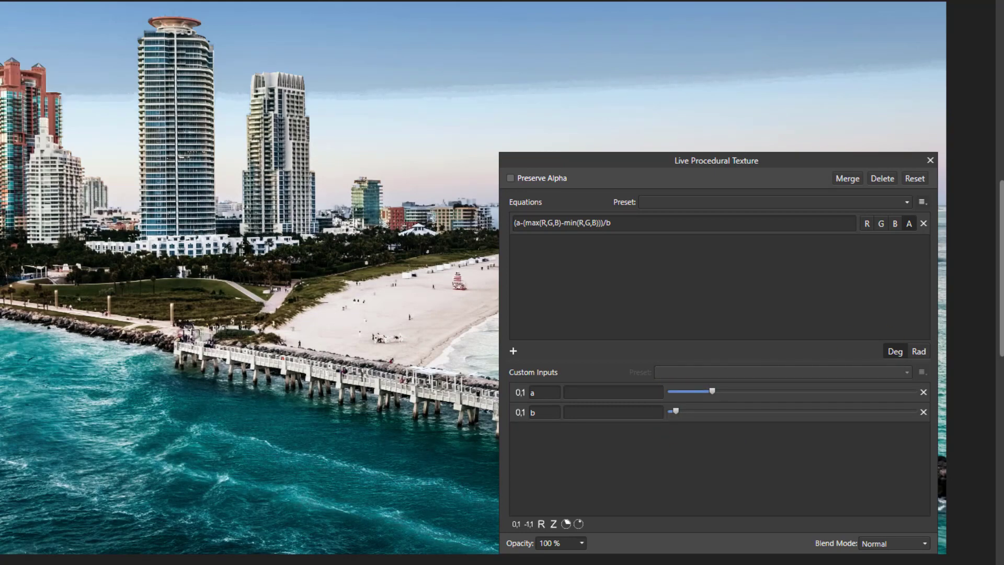
{"action": "left_click_drag", "start_coordinate": [676, 412], "coordinate": [704, 413]}
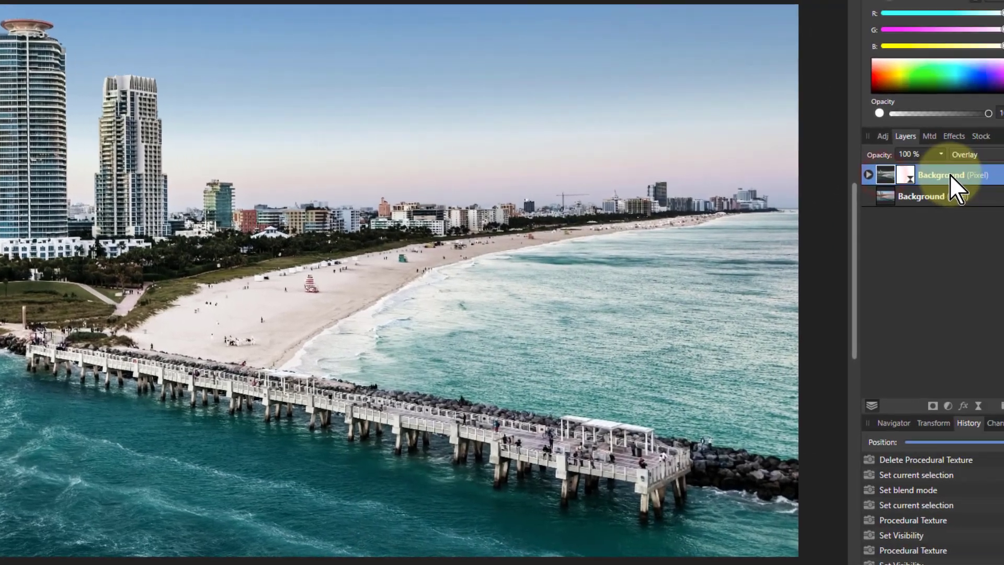
Change the top textured layer's blend mode from Overlay to Reflect
{"action": "left_click", "coordinate": [927, 154]}
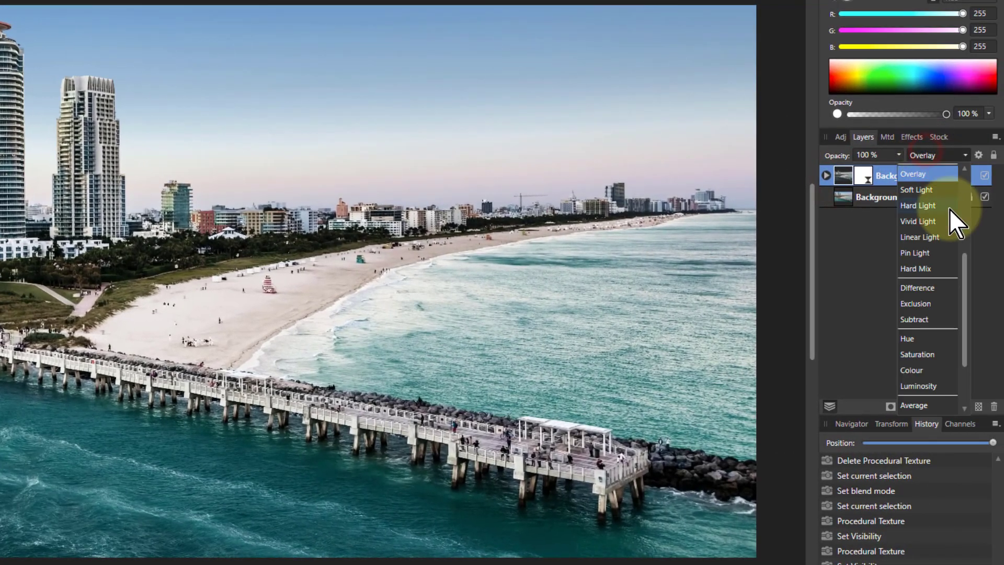
{"action": "scroll", "coordinate": [944, 199], "scroll_direction": "up", "scroll_amount": 4}
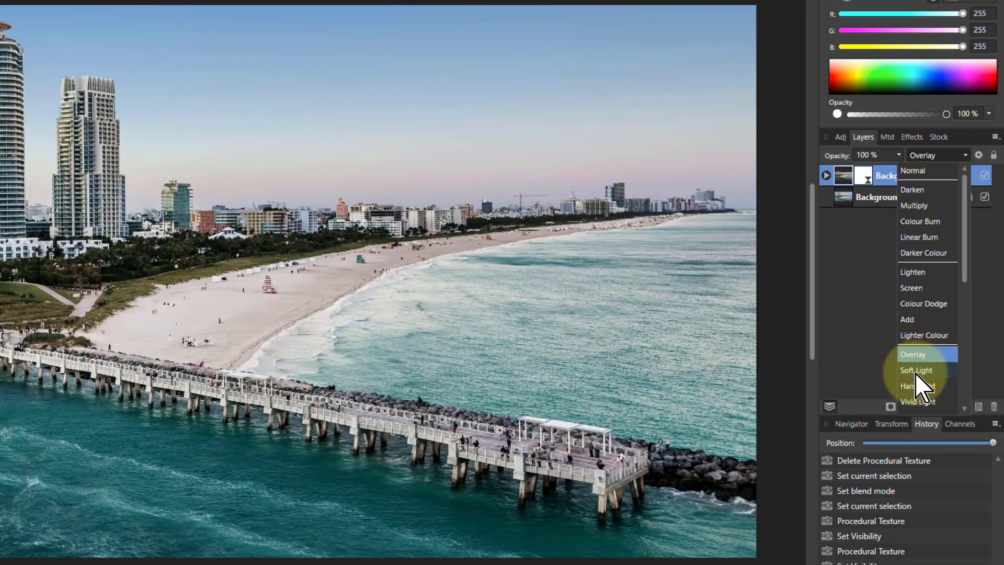
{"action": "scroll", "coordinate": [915, 371], "scroll_direction": "down", "scroll_amount": 3}
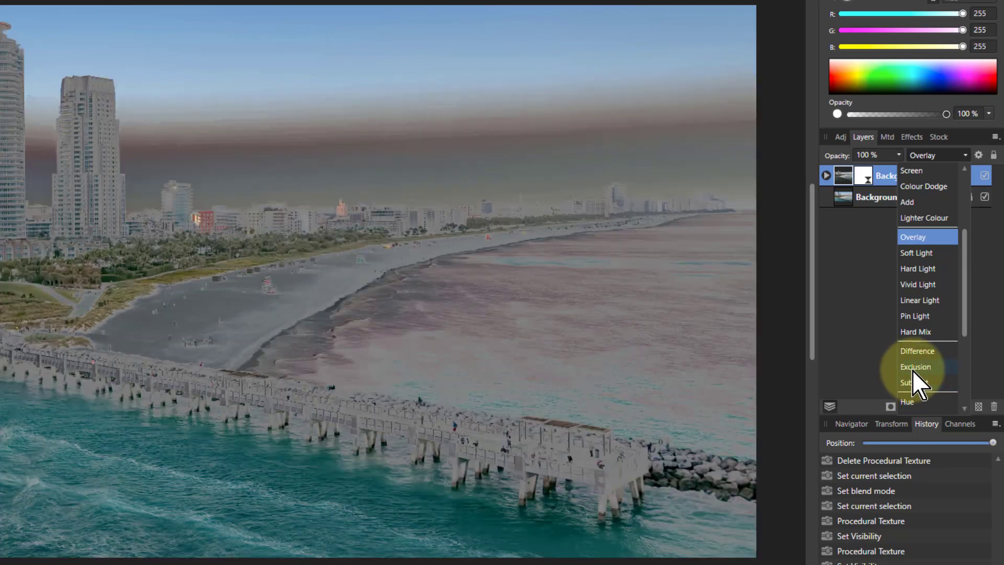
{"action": "scroll", "coordinate": [911, 369], "scroll_direction": "down", "scroll_amount": 2}
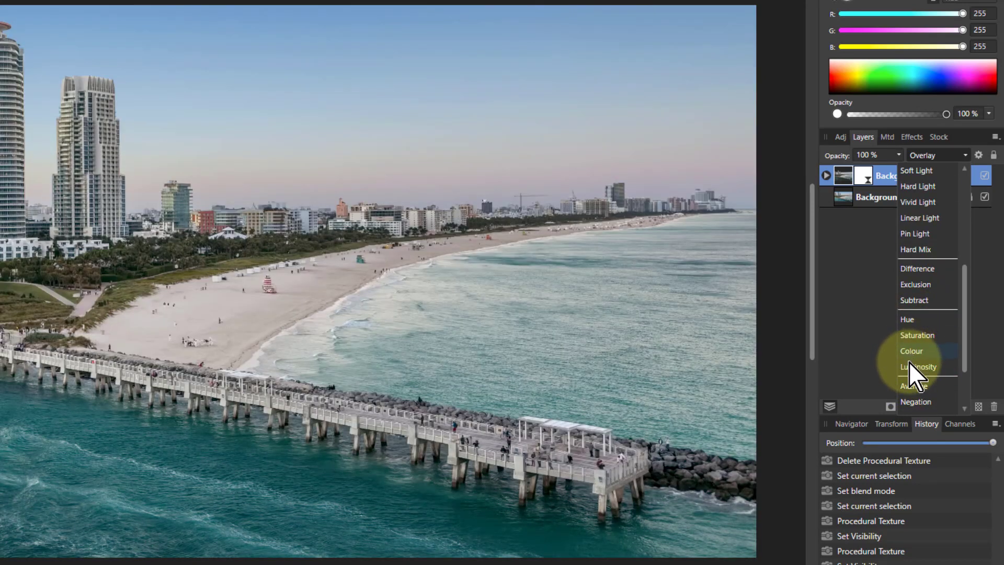
{"action": "scroll", "coordinate": [914, 390], "scroll_direction": "down", "scroll_amount": 2}
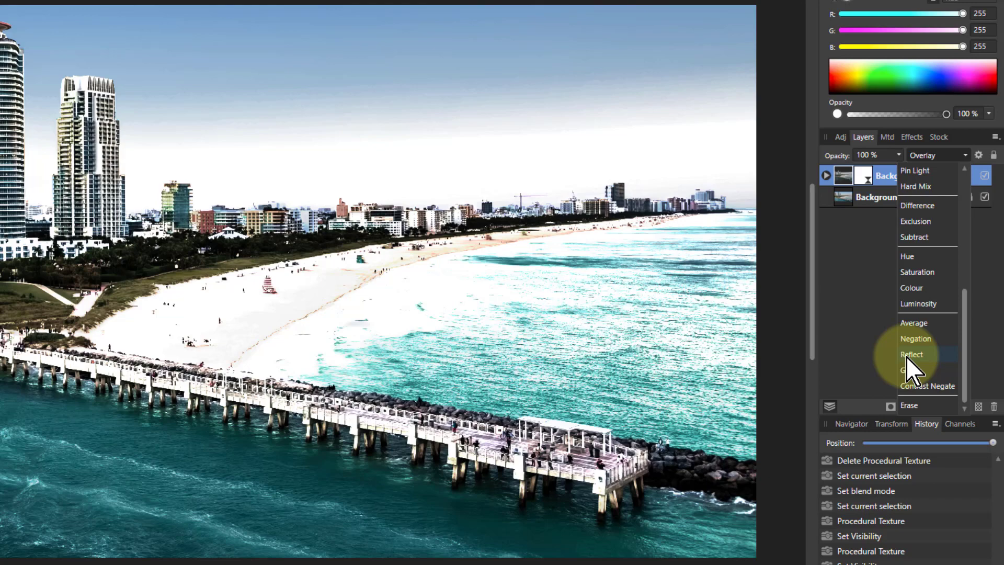
{"action": "left_click", "coordinate": [907, 356]}
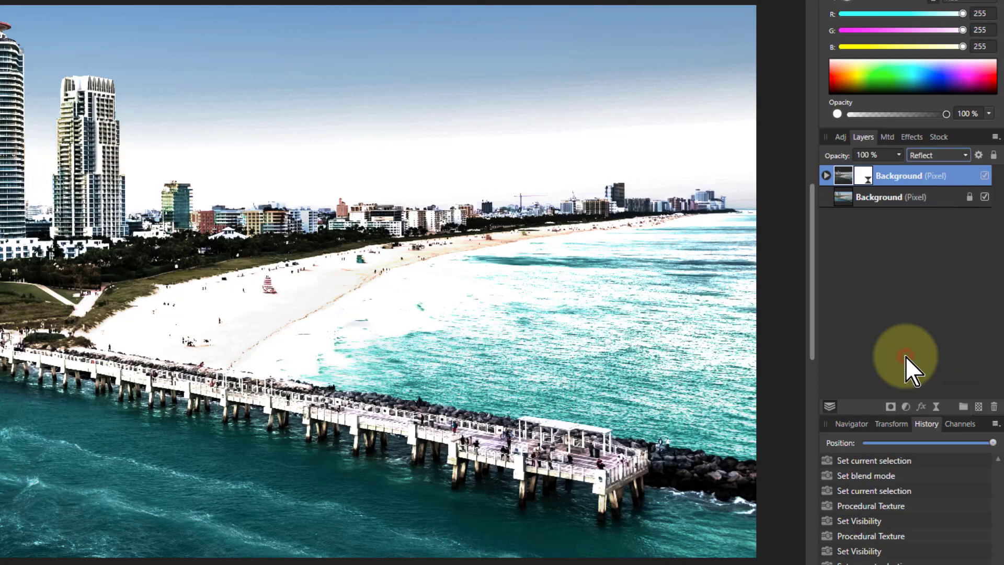
Reopen the procedural texture settings, raise b well above a, and slightly retune a
{"action": "double_click", "coordinate": [865, 175]}
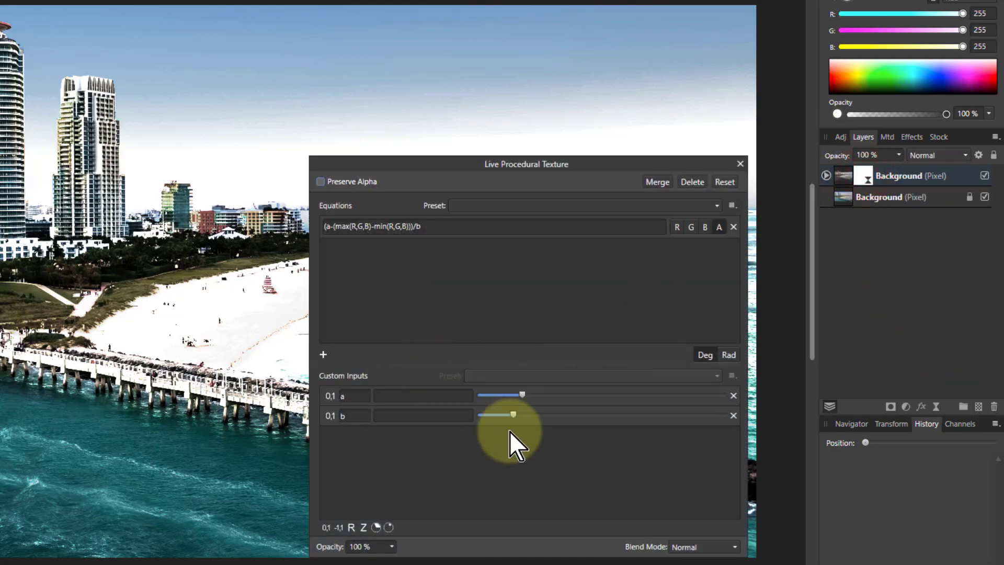
{"action": "left_click_drag", "start_coordinate": [515, 416], "coordinate": [674, 410]}
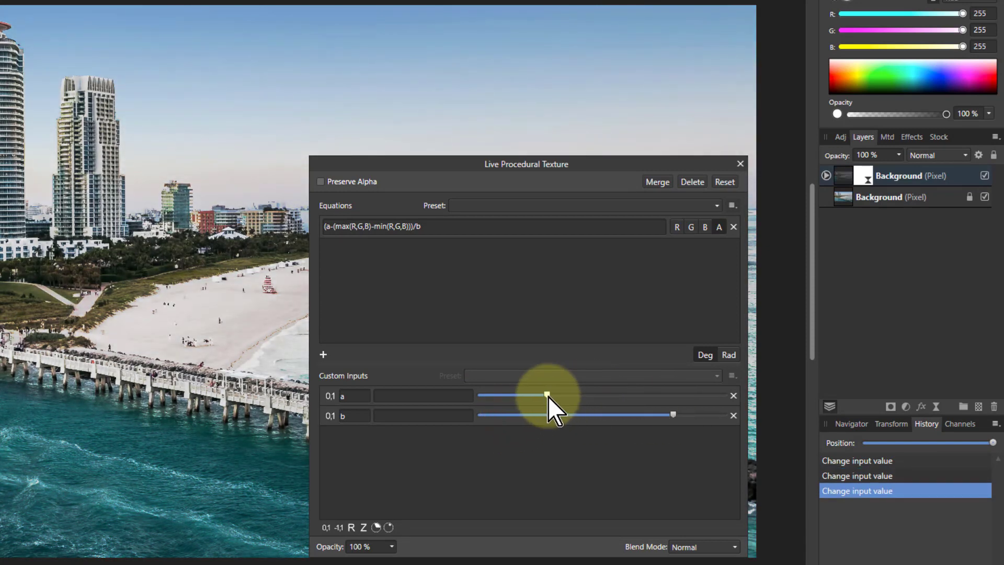
{"action": "mouse_move", "coordinate": [548, 396]}
{"action": "left_mouse_down"}
{"action": "mouse_move", "coordinate": [493, 396]}
{"action": "mouse_move", "coordinate": [625, 394]}
{"action": "mouse_move", "coordinate": [532, 396]}
{"action": "mouse_move", "coordinate": [576, 397]}
{"action": "mouse_move", "coordinate": [563, 397]}
{"action": "left_mouse_up"}
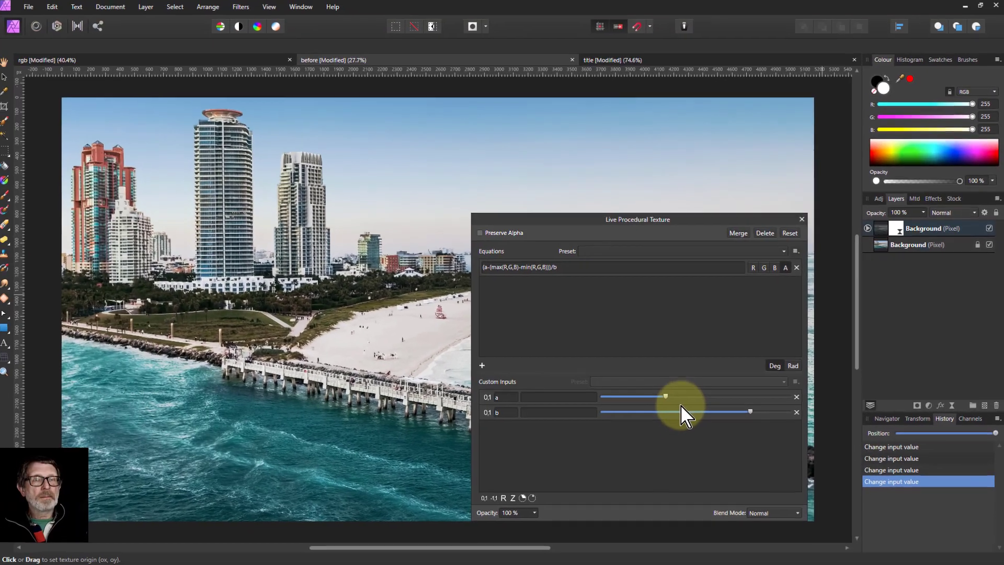